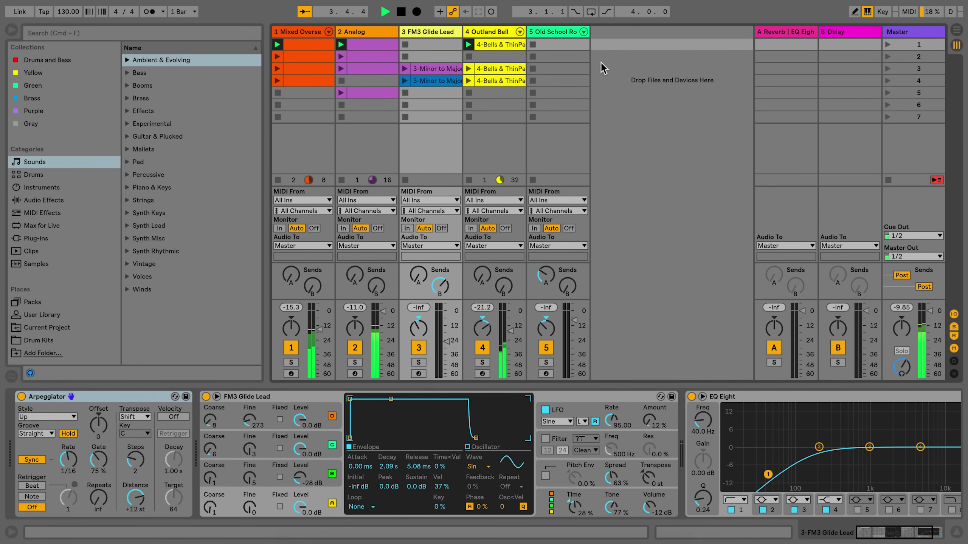
Select track 5 (Old School Roads) so its instrument rack shows in the Device View.
click(554, 33)
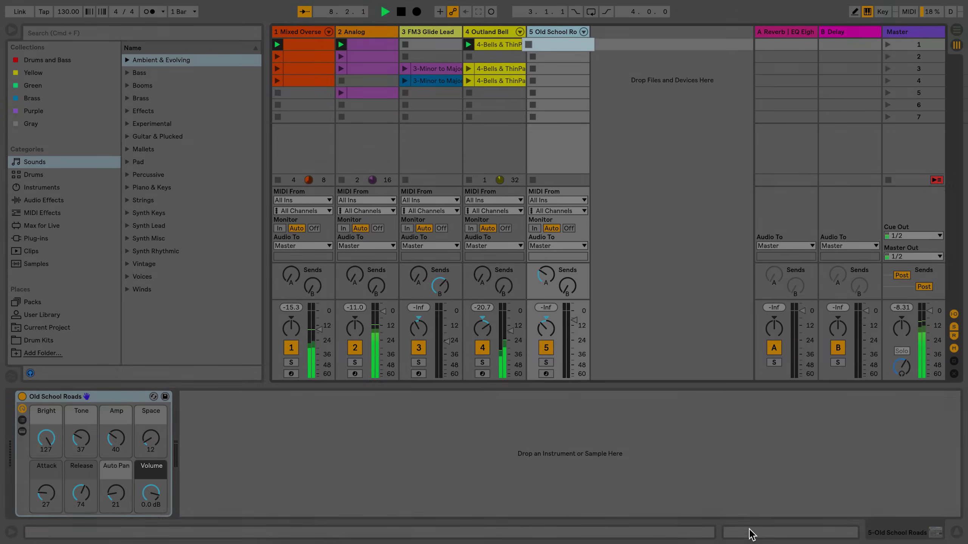
Create an empty MIDI clip in track 5's first slot, enlarge the piano roll, and zoom out the note ruler.
key(shift+Tab)
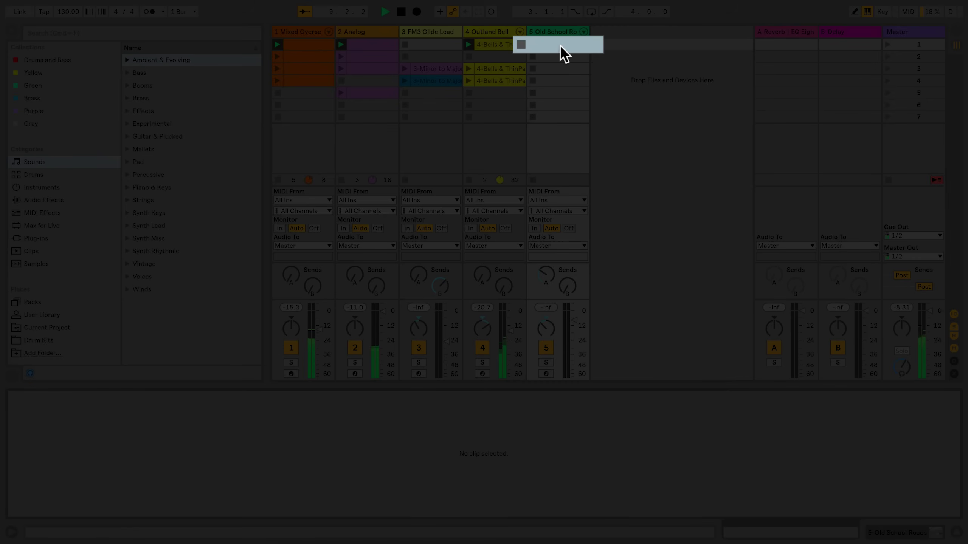
double_click(560, 45)
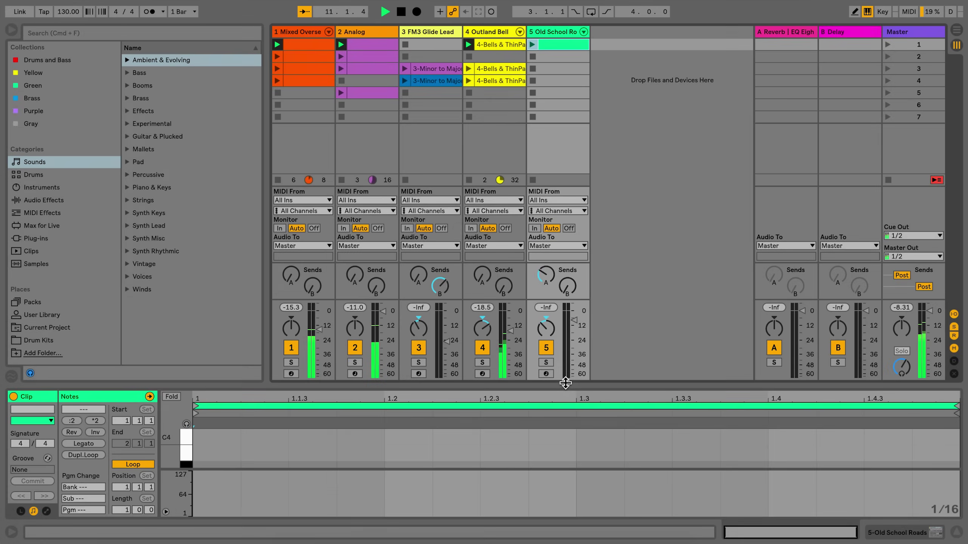
drag(566, 383, 542, 199)
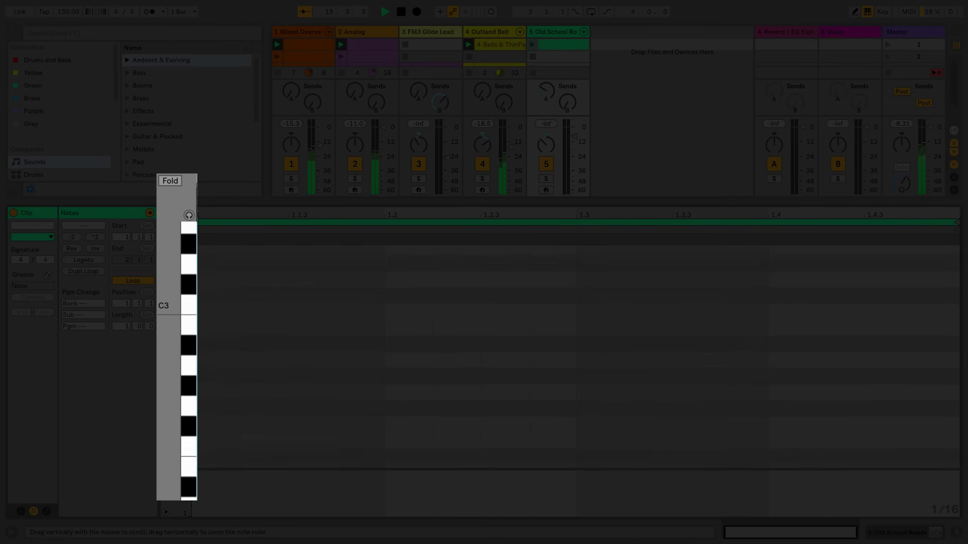
scroll(188, 358, up, 10)
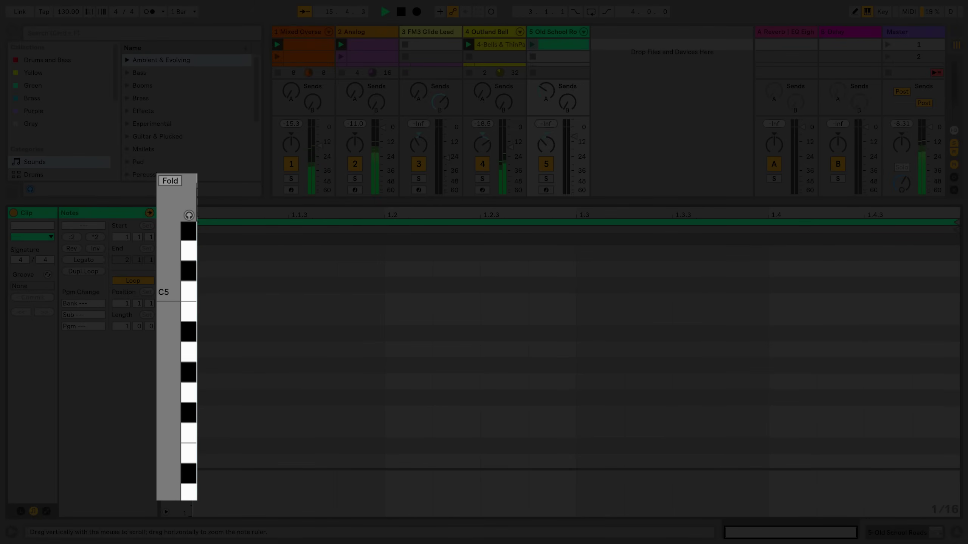
mouse_move(188, 343)
mouse_down()
mouse_move(150, 343)
mouse_move(174, 343)
mouse_up()
Enable piano-roll preview and audition the keys from B3 down to C3.
drag(165, 392, 164, 154)
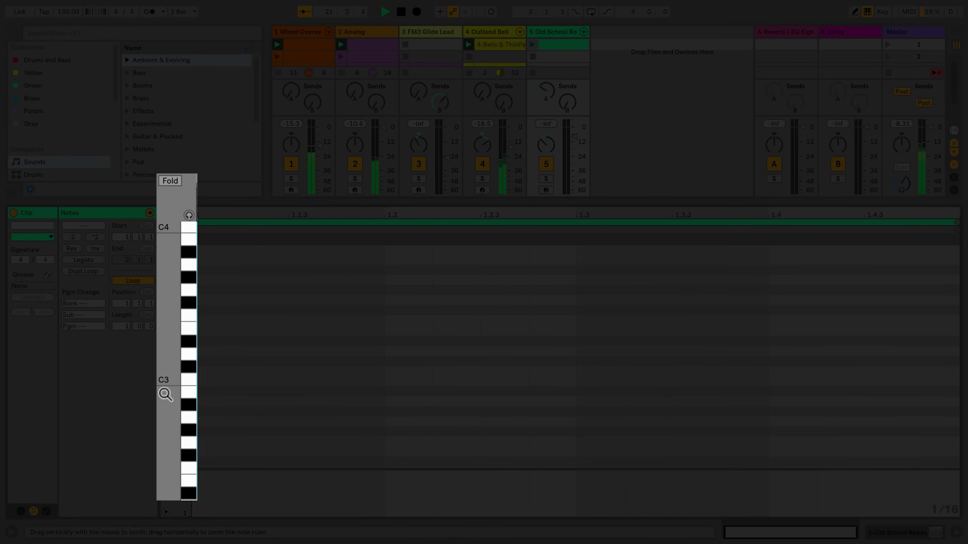
click(189, 216)
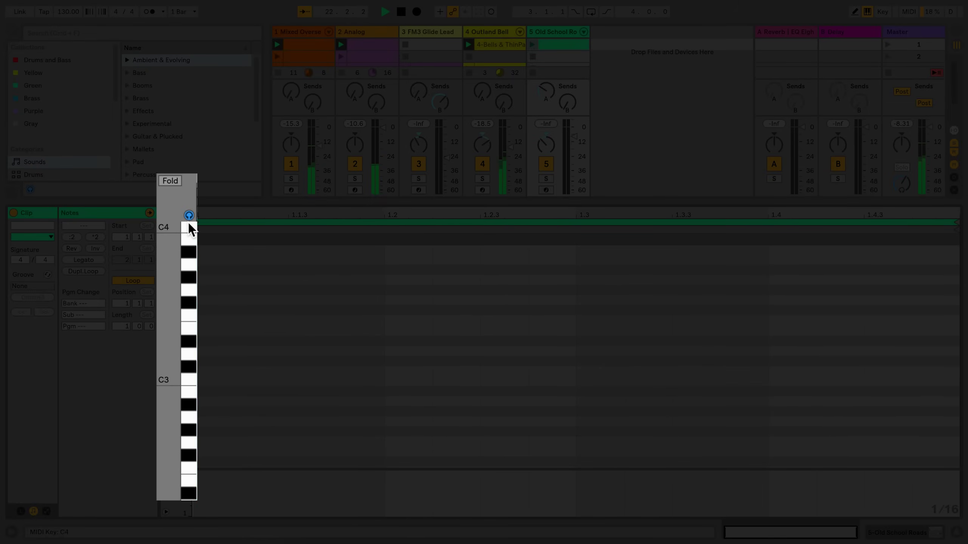
click(189, 238)
drag(189, 246, 183, 286)
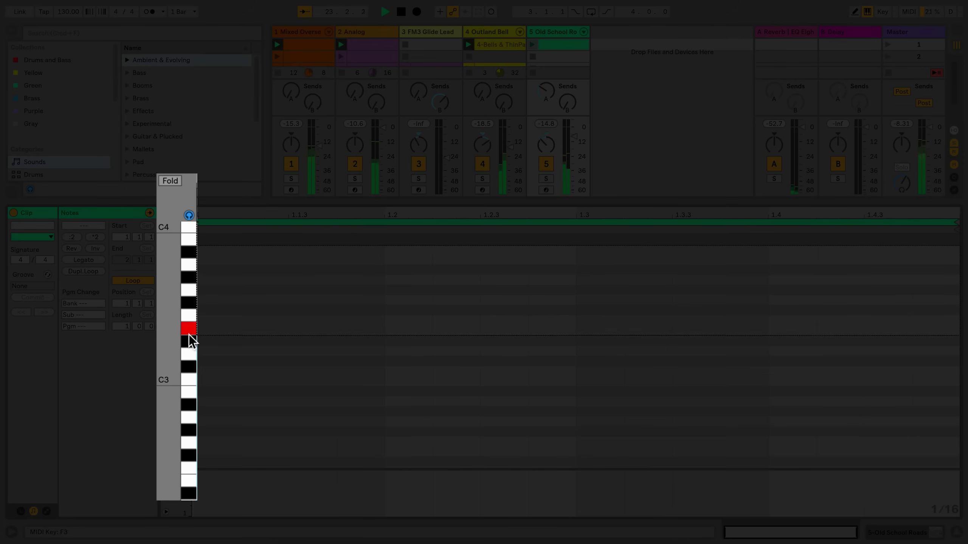
drag(184, 381, 186, 384)
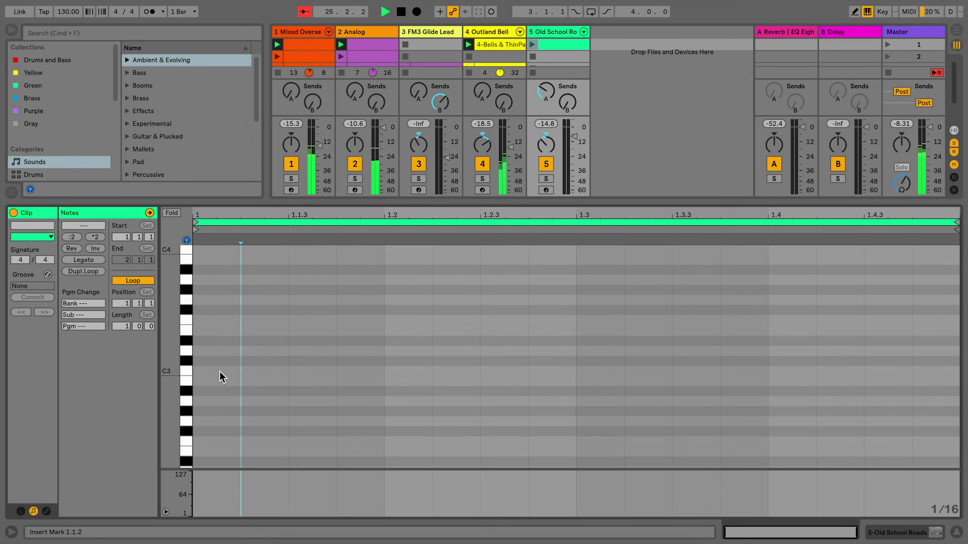
Add sixteenth notes on C3 plus a higher note at 1.3.3, then launch the clip.
double_click(219, 372)
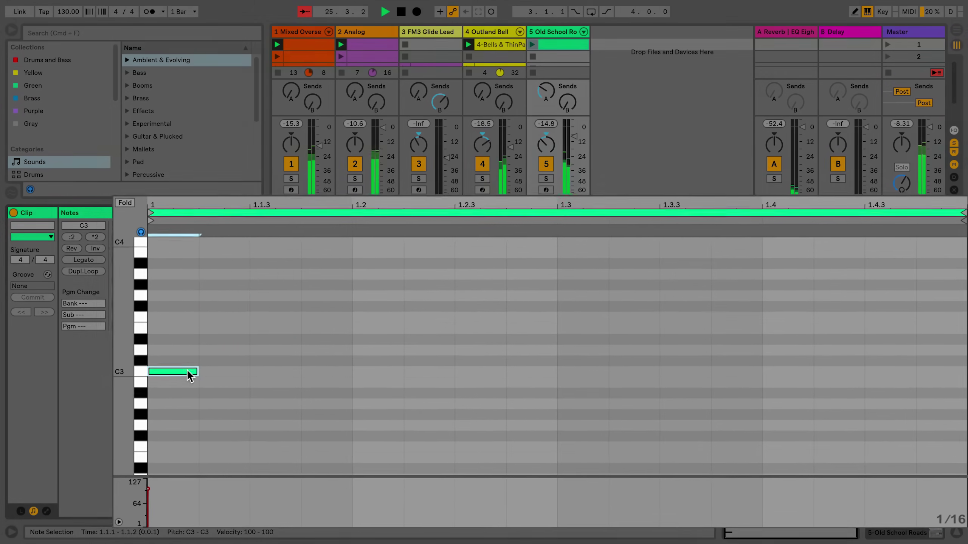
double_click(270, 372)
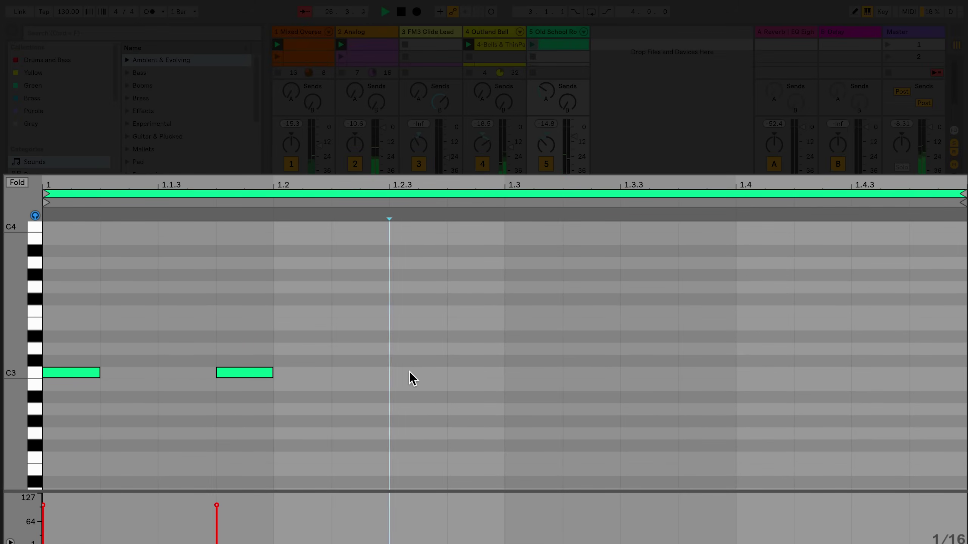
double_click(639, 323)
click(813, 375)
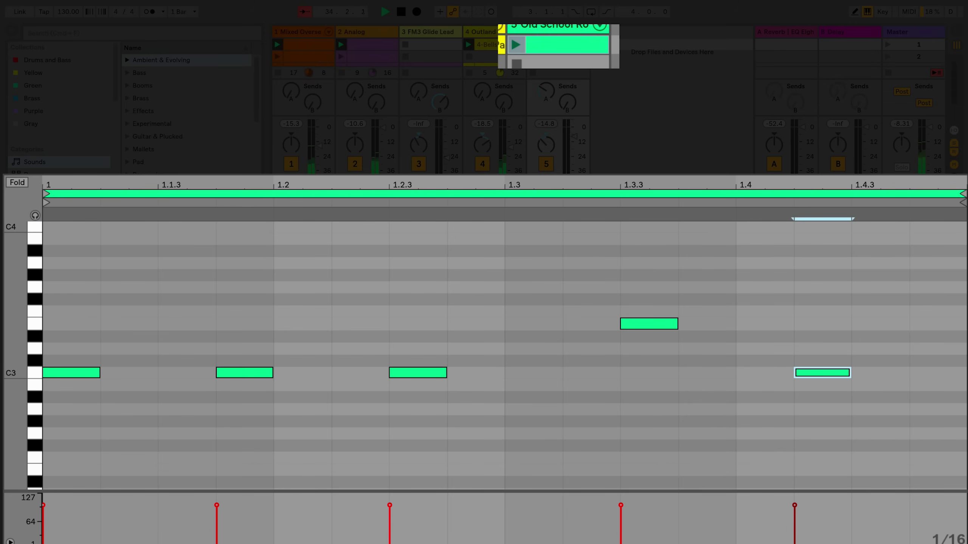
click(515, 45)
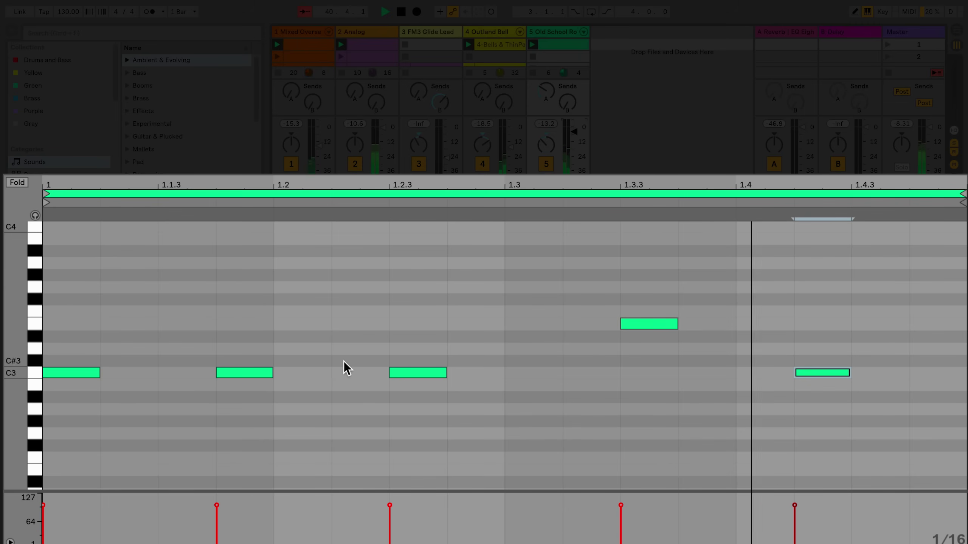
In Draw Mode, add G2 at 1.2, E2 near 1.3.2 and A2 at 1.4, then exit Draw Mode.
key(b)
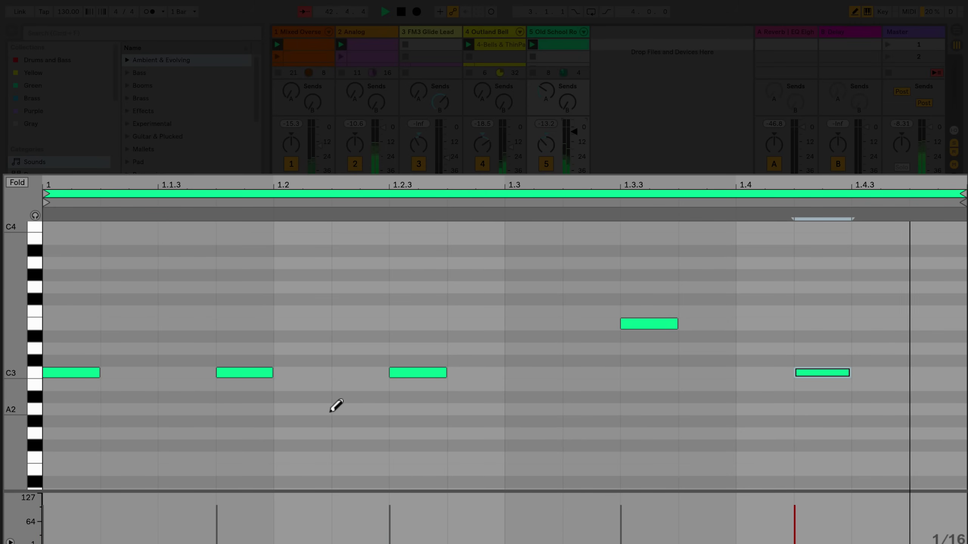
click(315, 434)
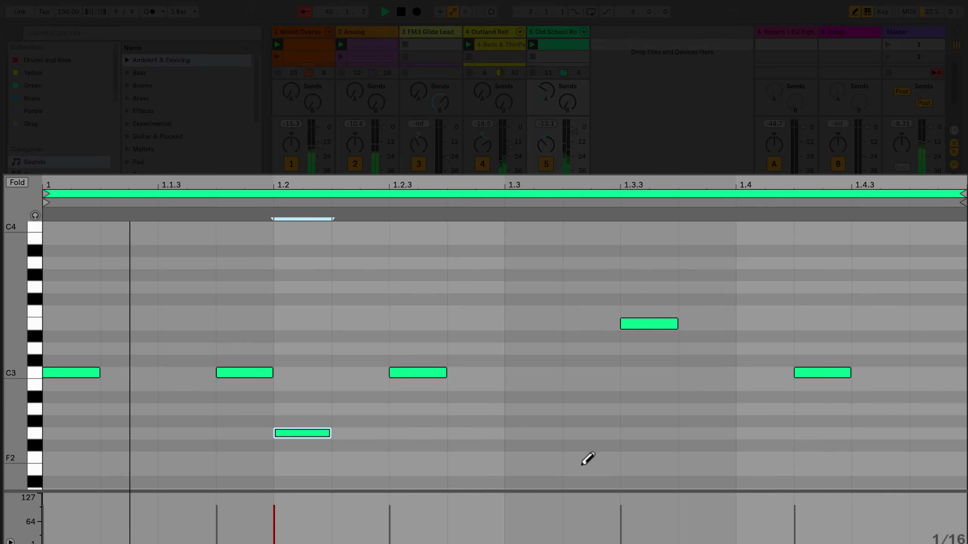
click(583, 469)
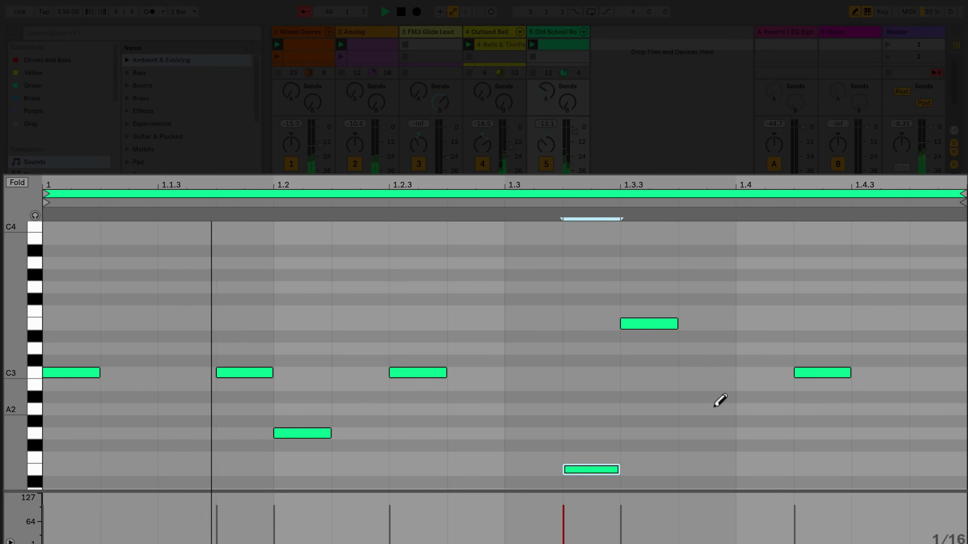
click(758, 406)
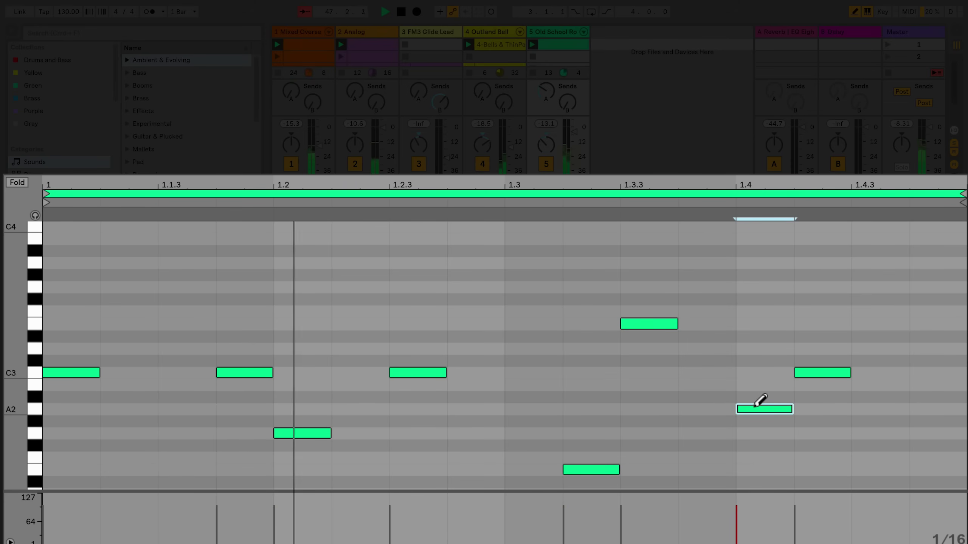
key(b)
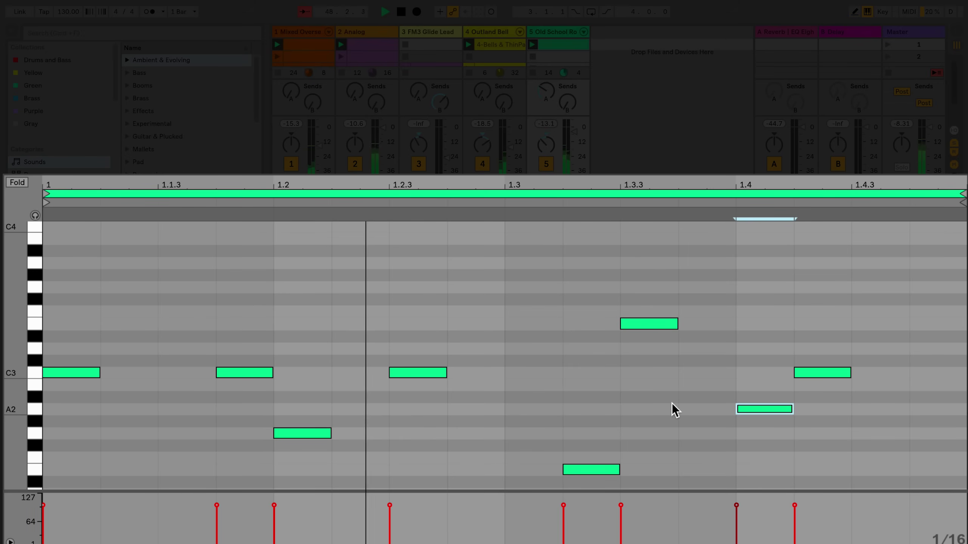
Set the piano-roll grid to Fixed Grid 1/4 from the grid context menu.
right_click(776, 407)
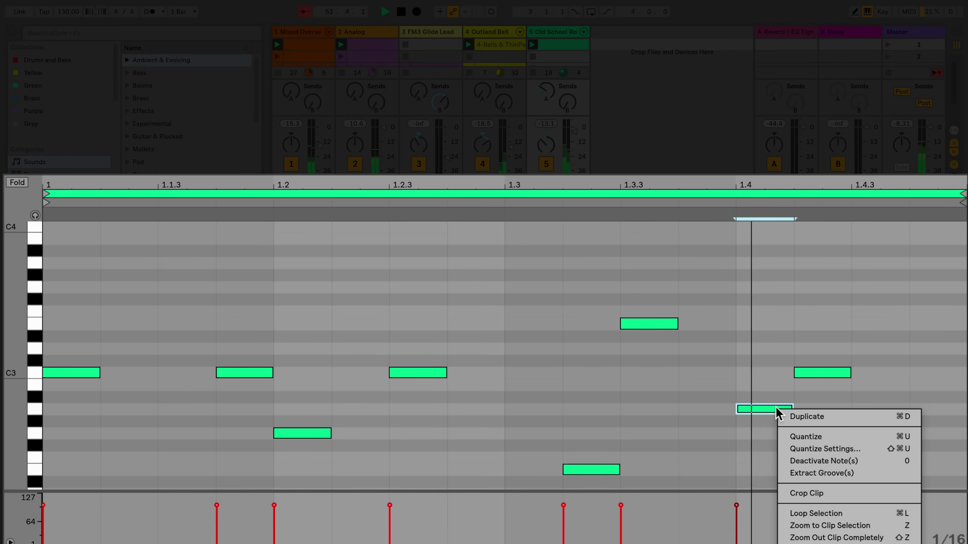
click(709, 389)
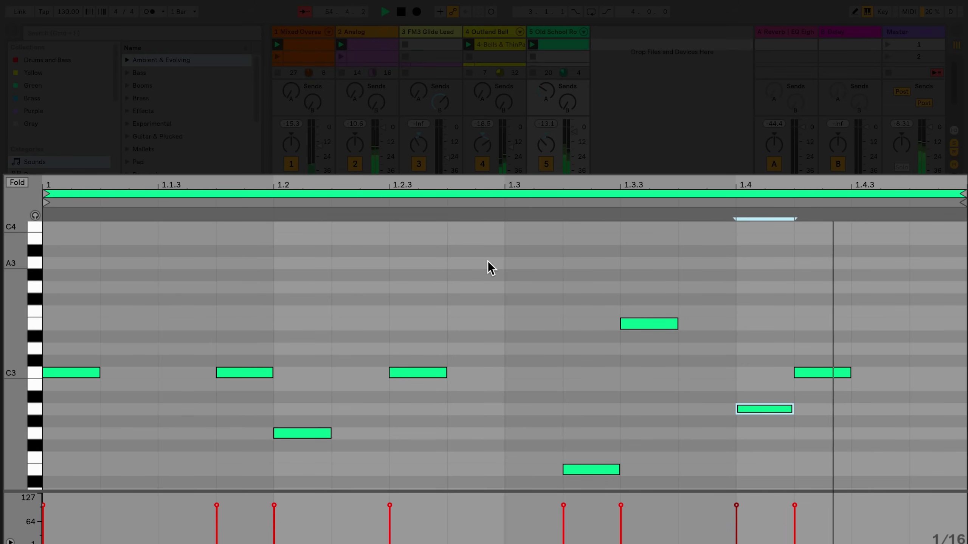
right_click(484, 243)
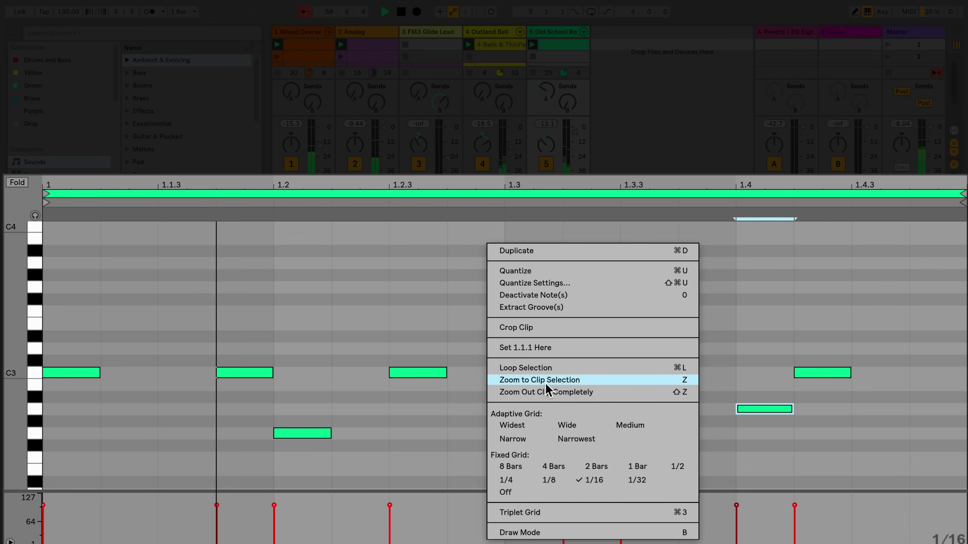
click(514, 481)
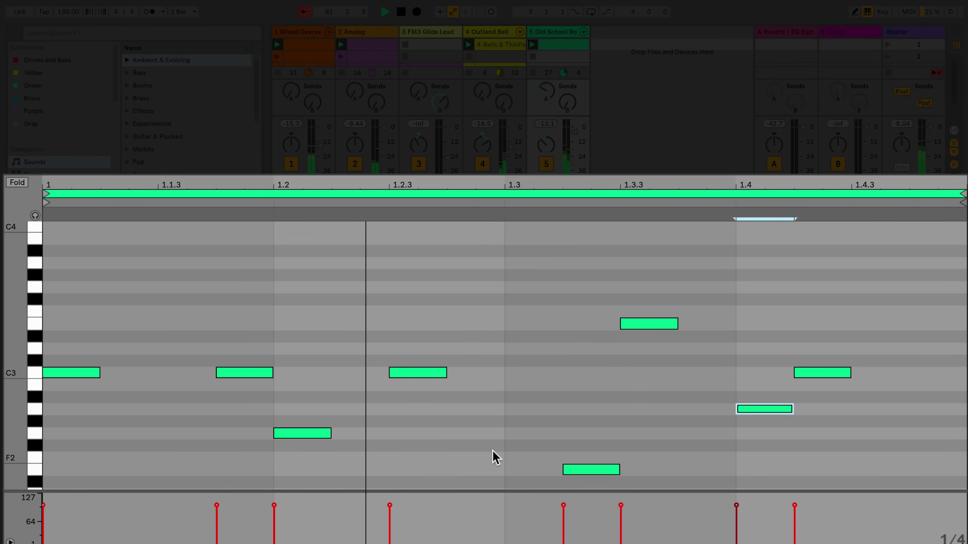
Add a C2 note at 1.2 and resize it to end around 1.3.3.
scroll(495, 456, down, 3)
scroll(493, 451, down, 1)
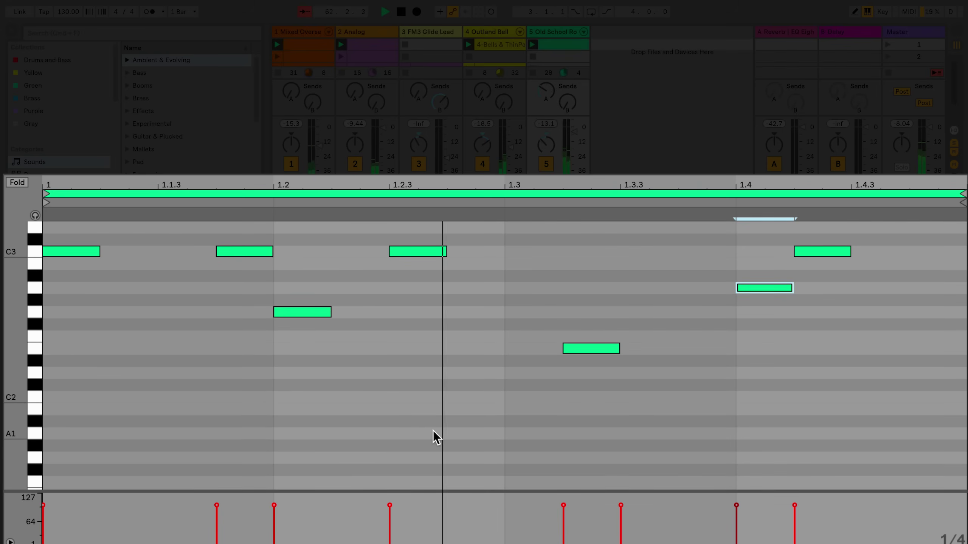
click(400, 397)
double_click(401, 397)
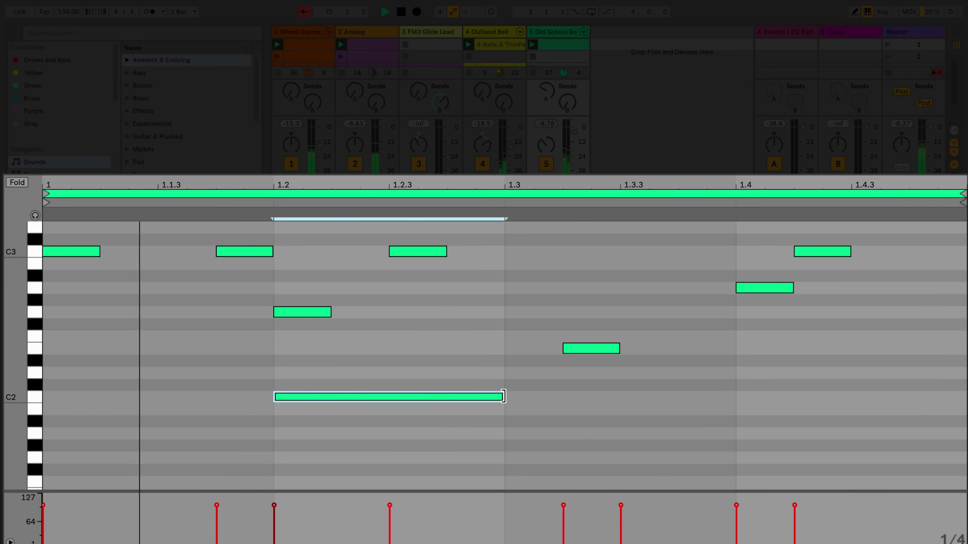
drag(502, 396, 722, 396)
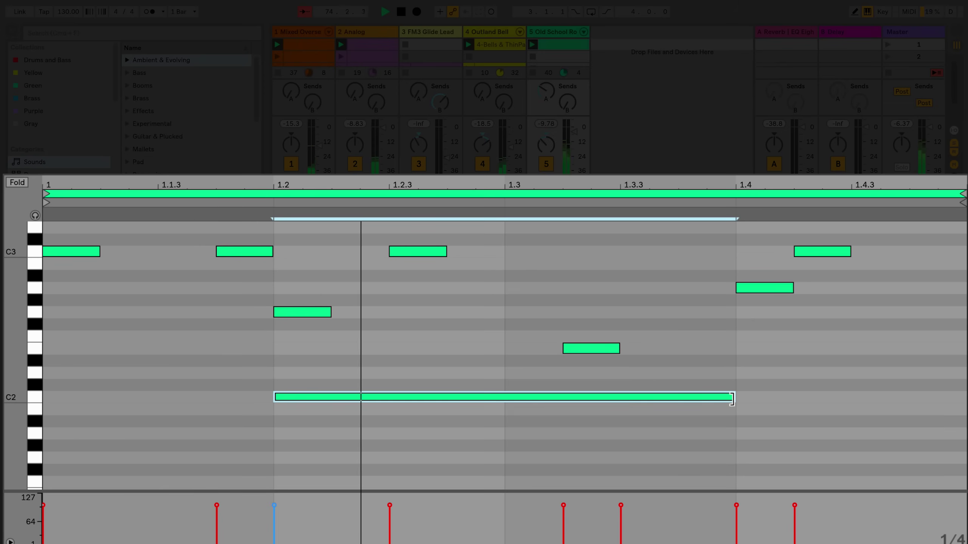
drag(731, 399, 641, 389)
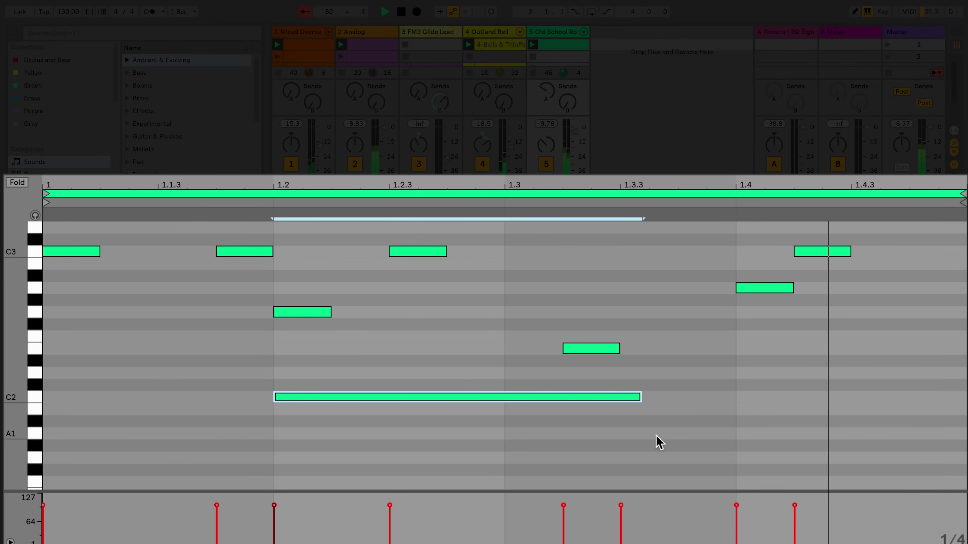
click(657, 436)
drag(659, 436, 311, 236)
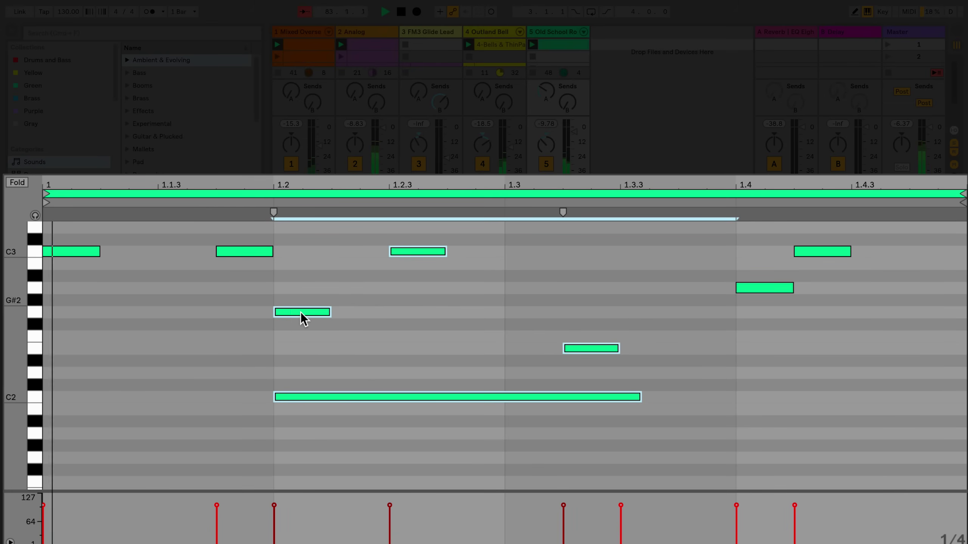
drag(298, 312, 301, 345)
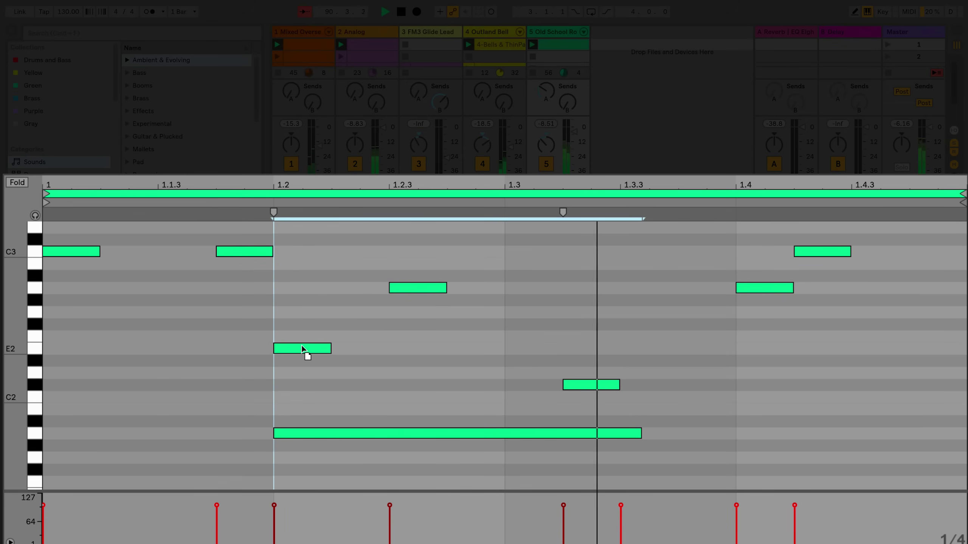
drag(301, 345, 298, 314)
click(316, 346)
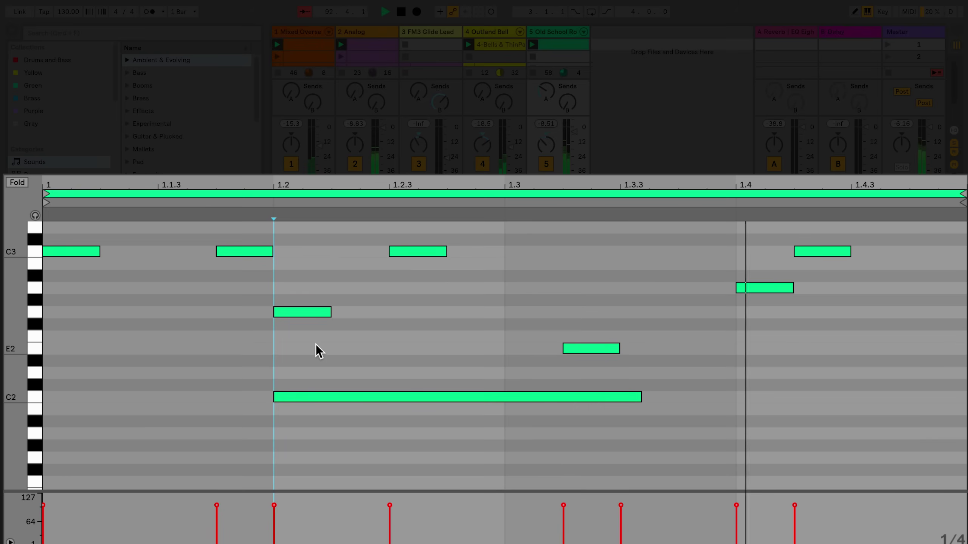
Lower the long C2 note's velocity to 57.
click(316, 397)
mouse_move(274, 507)
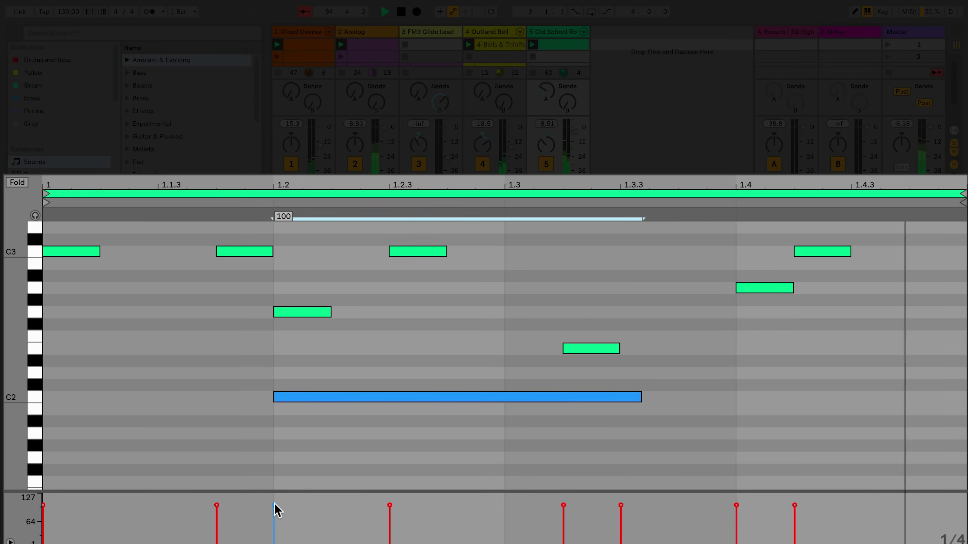
drag(274, 503, 274, 524)
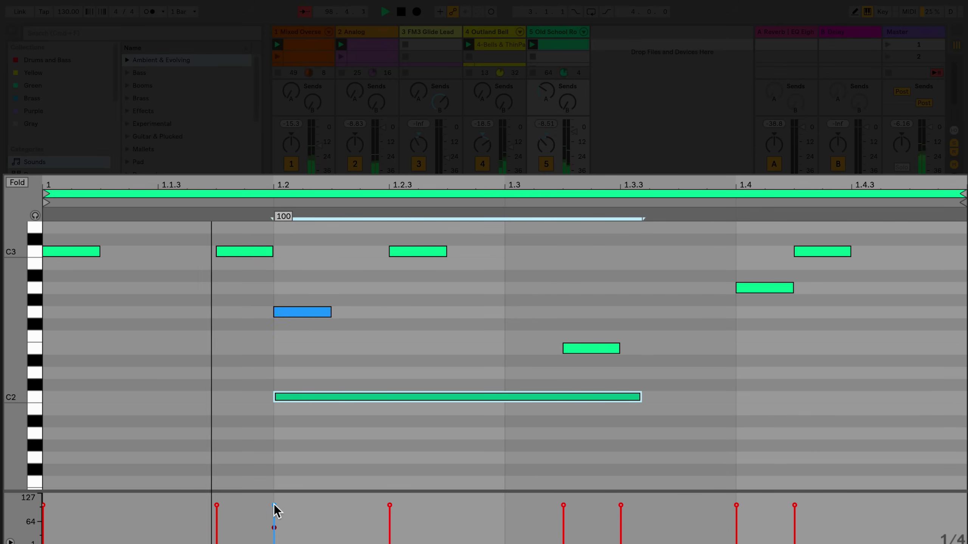
Raise the 1.2.3 note to 111 and the 1.3.3 note, lower 1.4, nudge 1.4.2 up.
click(389, 510)
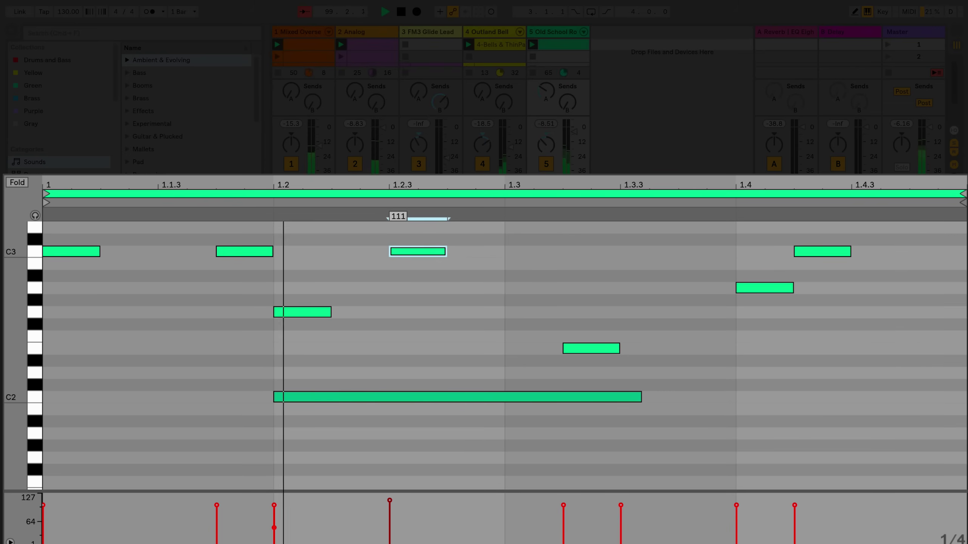
drag(389, 505, 389, 495)
drag(563, 507, 624, 504)
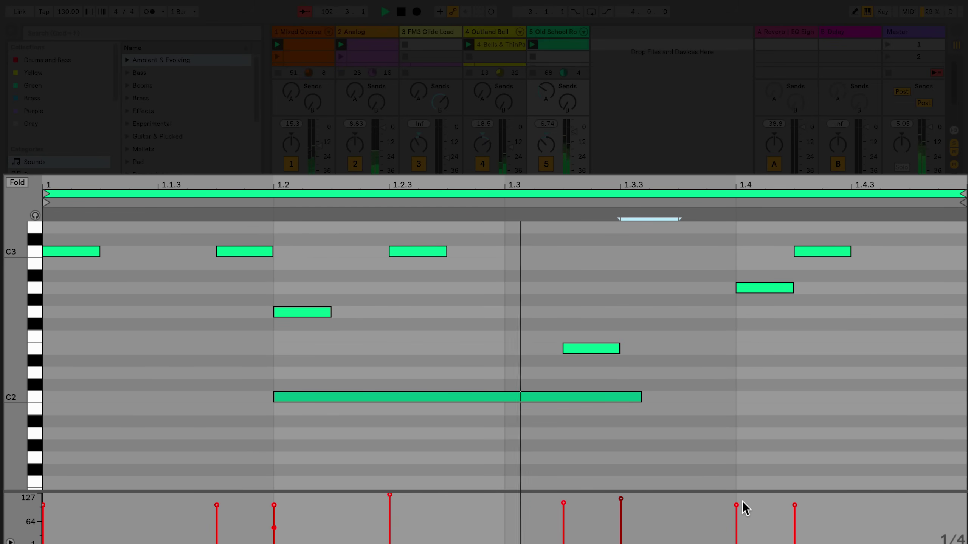
drag(736, 506, 736, 517)
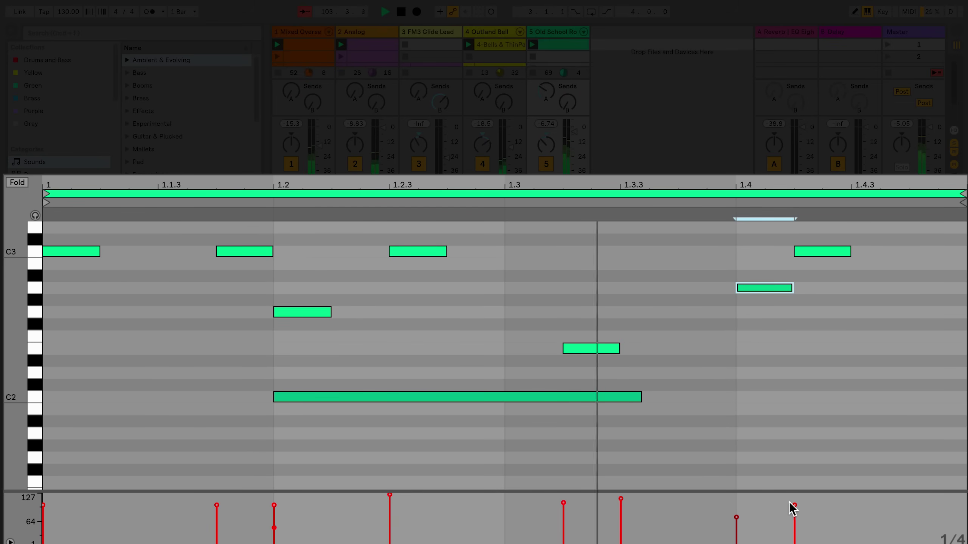
drag(794, 505, 794, 501)
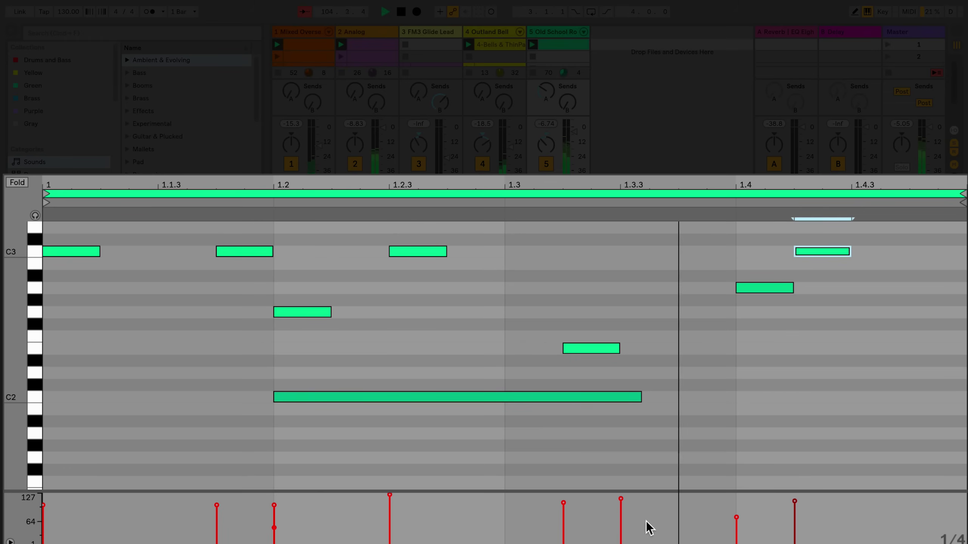